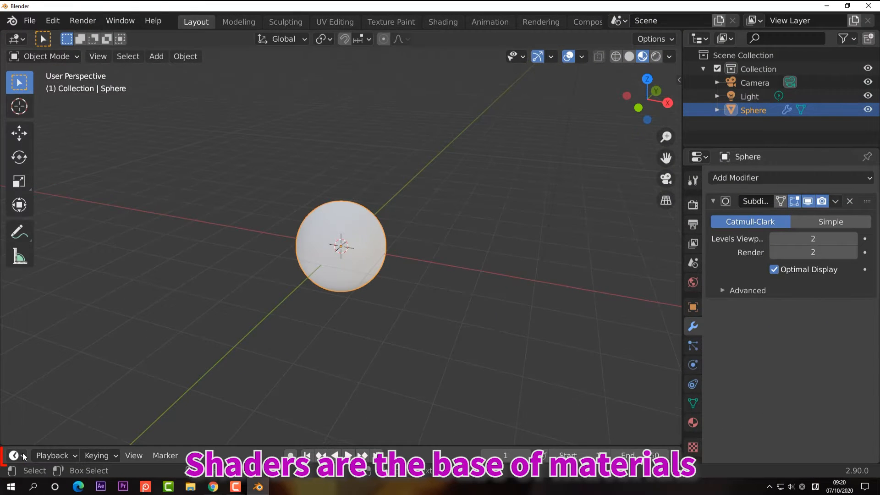
- Change the timeline area to the Shader Editor and enlarge it to show the sphere's Principled BSDF and Material Output nodes
{"action": "left_click", "coordinate": [23, 456]}
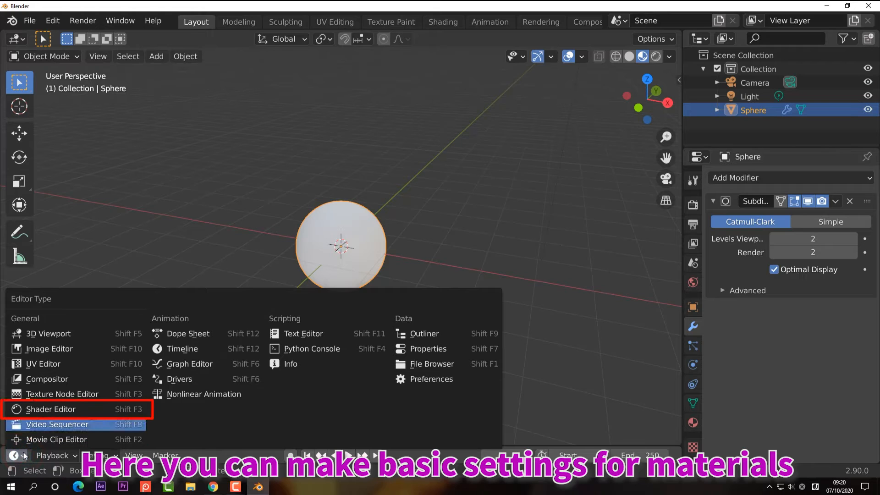
{"action": "left_click", "coordinate": [58, 411]}
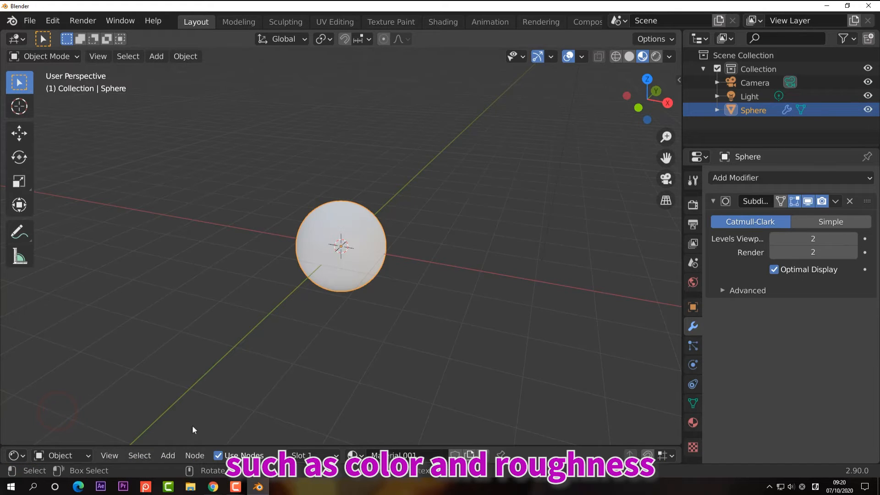
{"action": "mouse_move", "coordinate": [364, 446]}
{"action": "left_mouse_down"}
{"action": "mouse_move", "coordinate": [414, 231]}
{"action": "mouse_move", "coordinate": [362, 178]}
{"action": "left_mouse_up"}
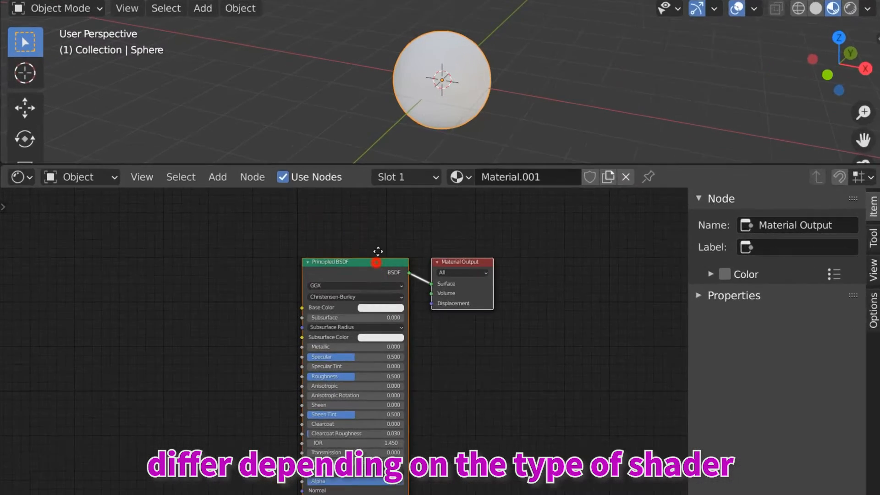
{"action": "left_click_drag", "start_coordinate": [293, 251], "coordinate": [294, 239]}
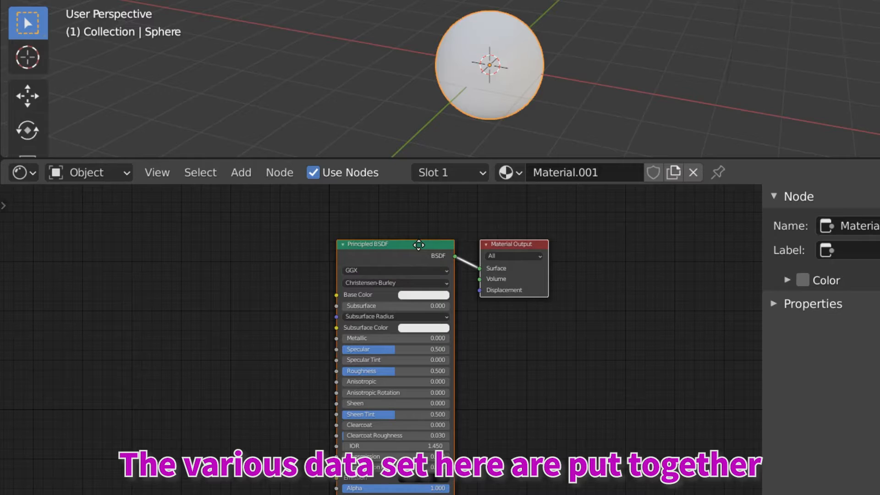
{"action": "scroll", "coordinate": [418, 245], "scroll_direction": "up", "scroll_amount": 2}
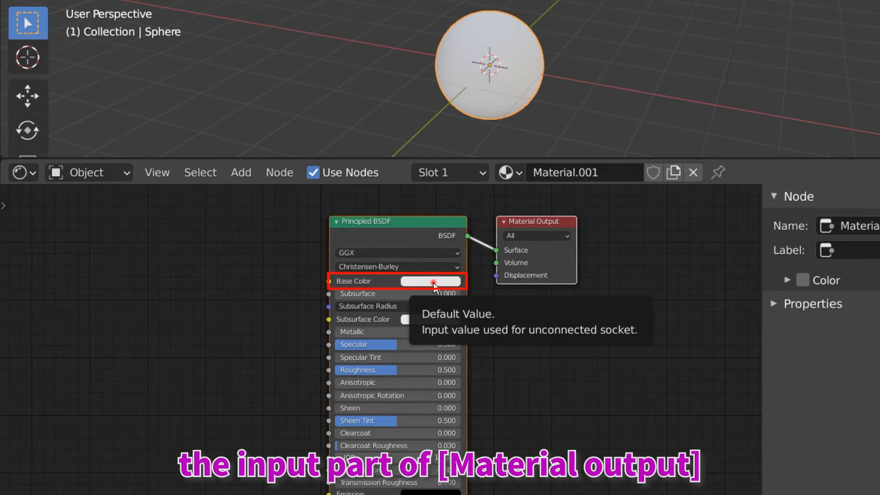
- Set the Principled BSDF's Base Color to a golden yellow
{"action": "left_click", "coordinate": [435, 286]}
{"action": "left_click", "coordinate": [423, 181]}
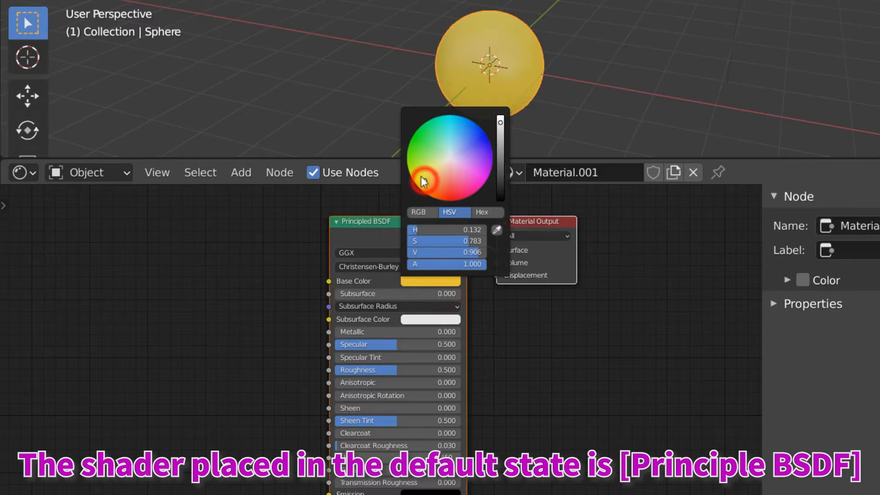
{"action": "left_click_drag", "start_coordinate": [423, 181], "coordinate": [421, 175]}
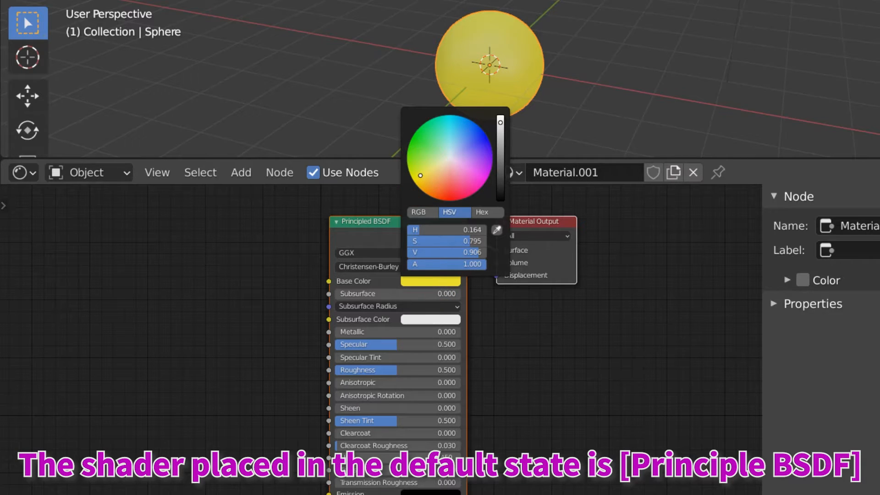
{"action": "left_click", "coordinate": [425, 186]}
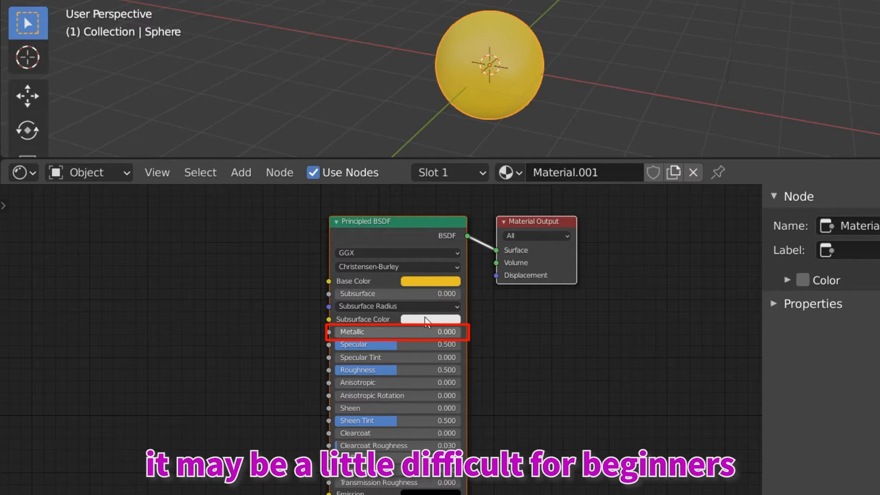
- Set the Principled BSDF's Metallic to 1 and lower its Roughness for a shinier gold surface
{"action": "double_click", "coordinate": [401, 332]}
{"action": "type", "text": "1"}
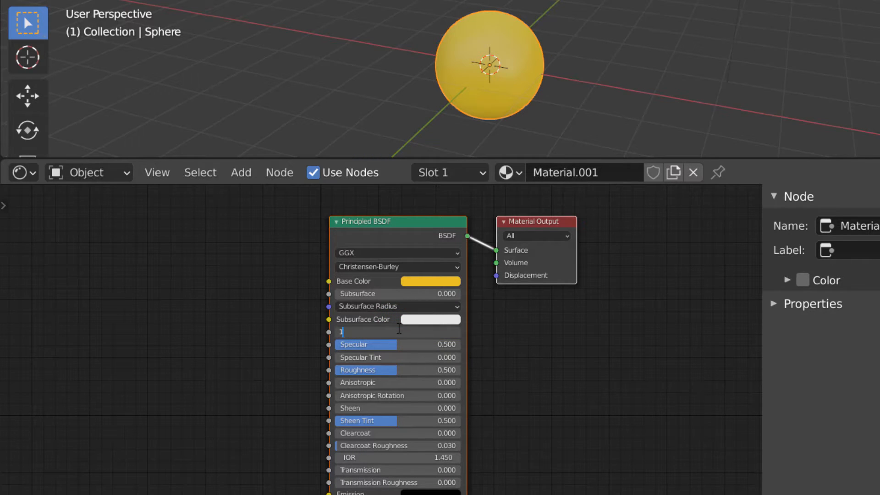
{"action": "left_click", "coordinate": [433, 370]}
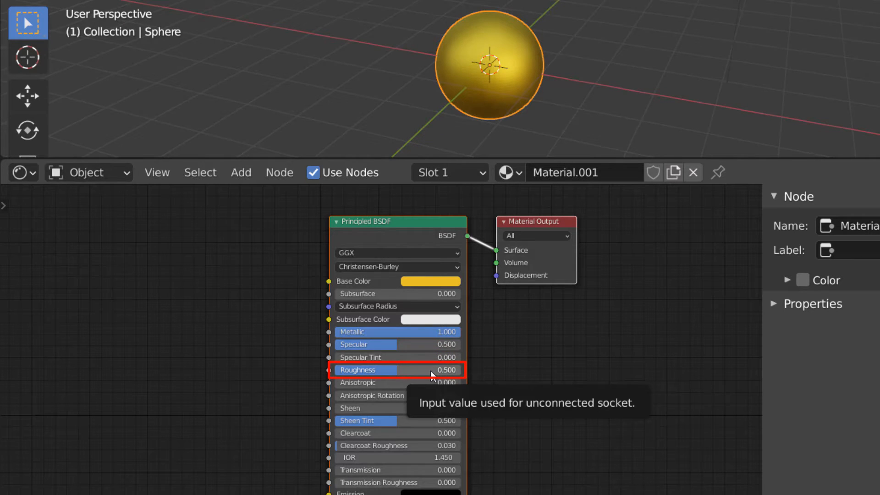
{"action": "left_click_drag", "start_coordinate": [432, 371], "coordinate": [408, 371]}
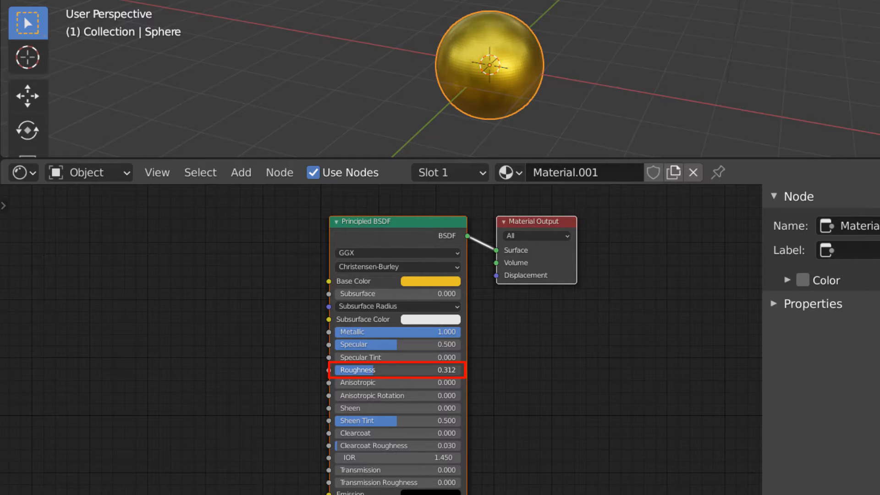
{"action": "left_click_drag", "start_coordinate": [408, 371], "coordinate": [383, 370]}
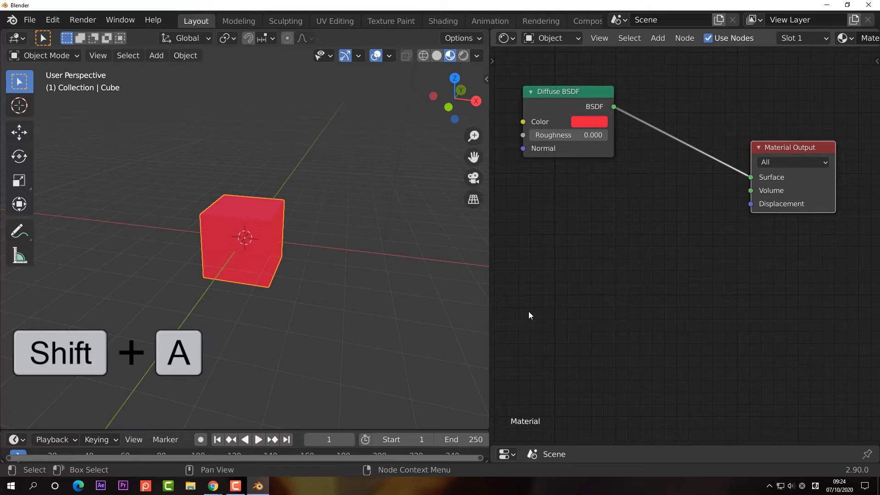
- Add a second Diffuse BSDF node below the red one and set its color to blue, about H 0.629, S 0.924, V 0.906
{"action": "key", "text": "shift+a"}
{"action": "mouse_move", "coordinate": [530, 313]}
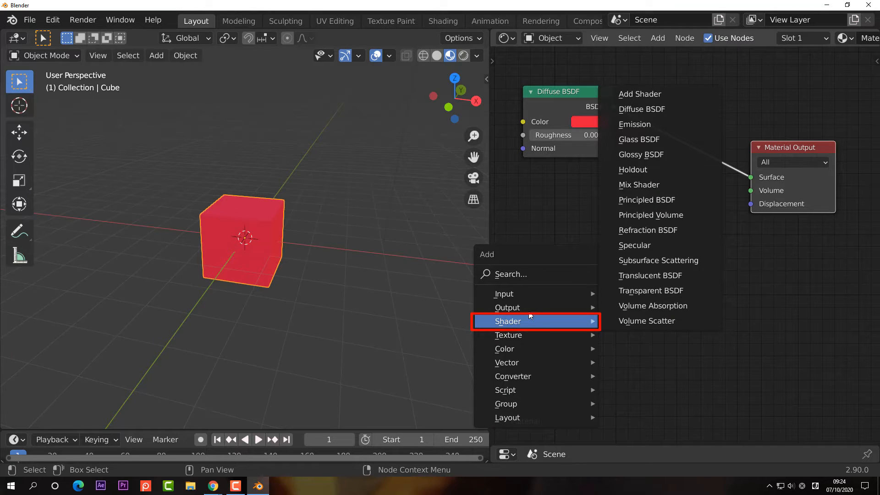
{"action": "left_click", "coordinate": [653, 109]}
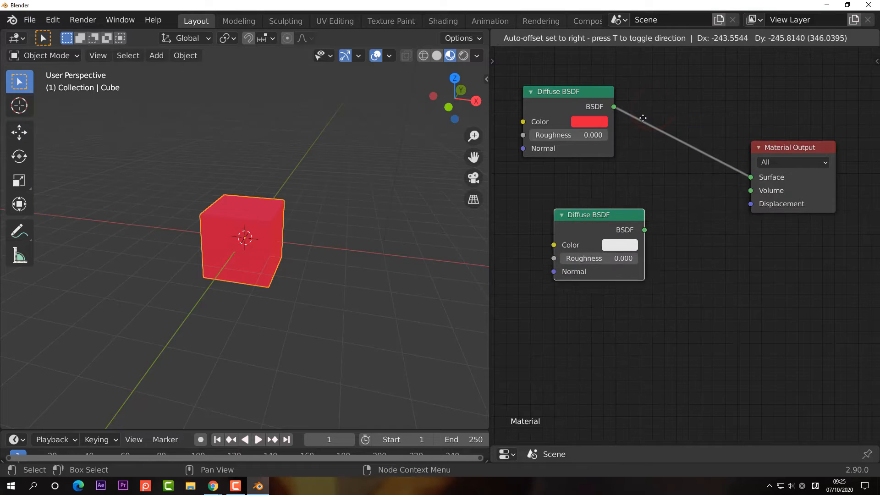
{"action": "left_click", "coordinate": [533, 219]}
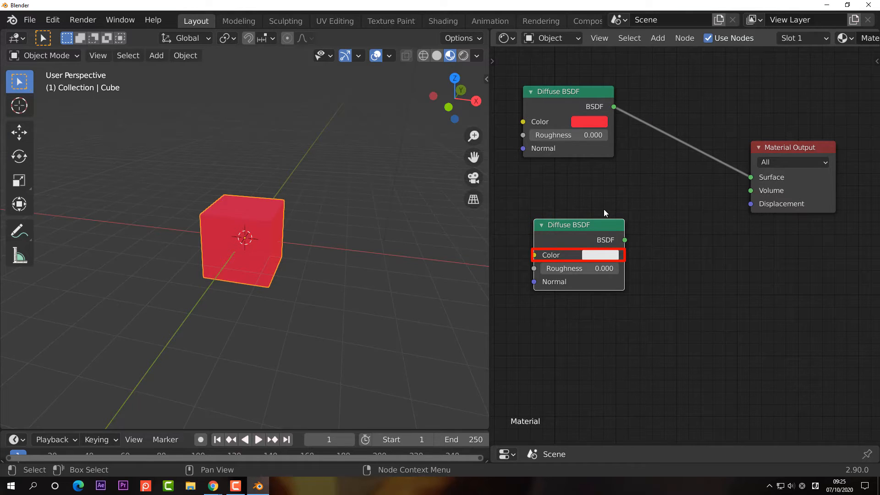
{"action": "left_click", "coordinate": [596, 255]}
{"action": "left_click", "coordinate": [664, 96]}
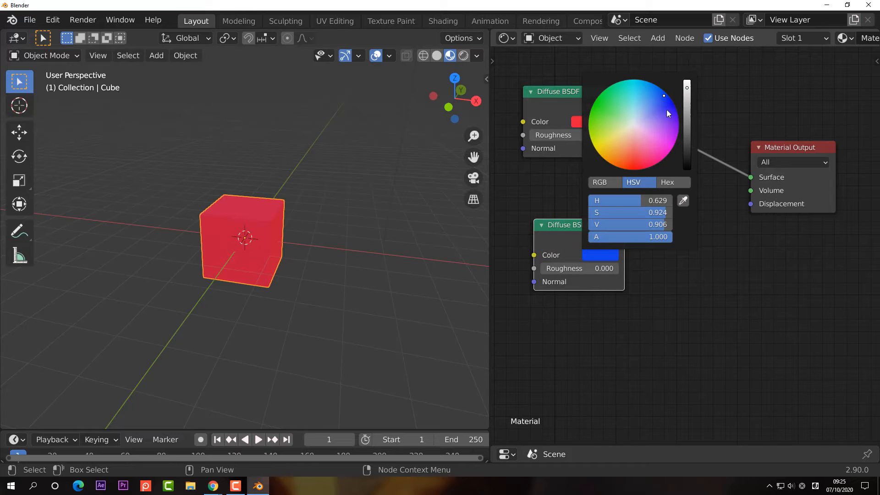
{"action": "left_click", "coordinate": [694, 273]}
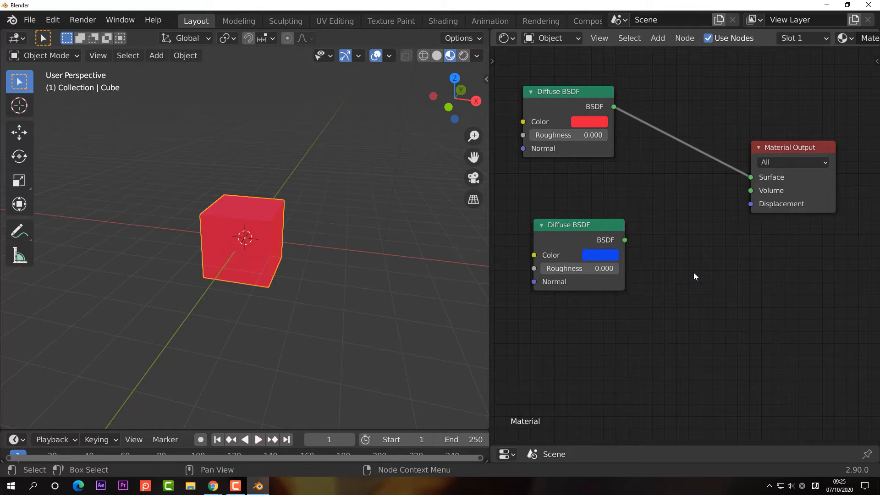
- Add a Mix Shader node between the two Diffuse BSDF nodes and the Material Output
{"action": "key", "text": "shift+a"}
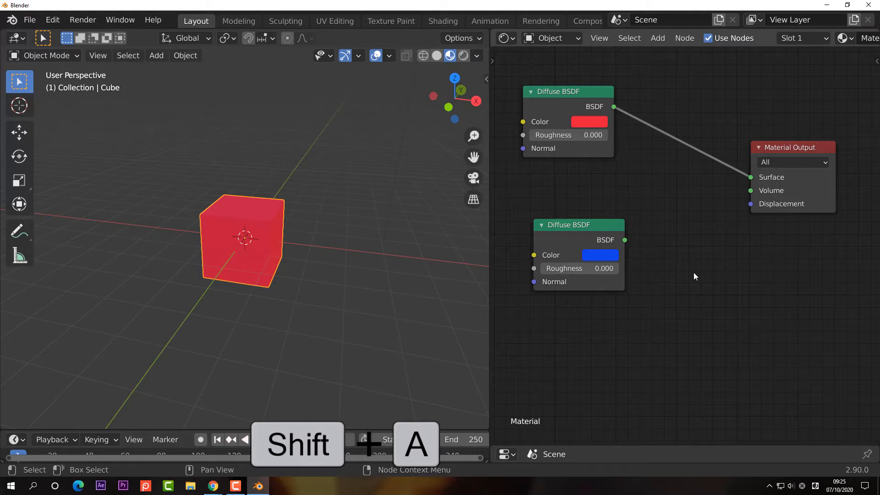
{"action": "key", "text": "shift+a"}
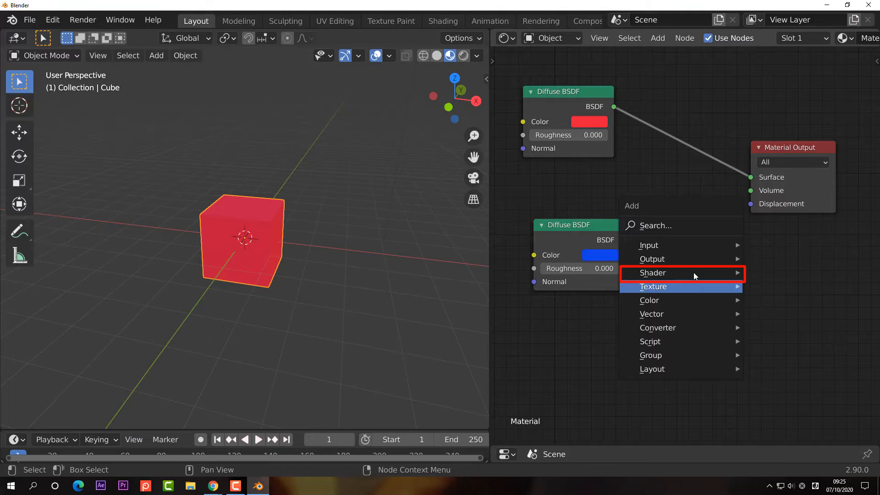
{"action": "mouse_move", "coordinate": [694, 272]}
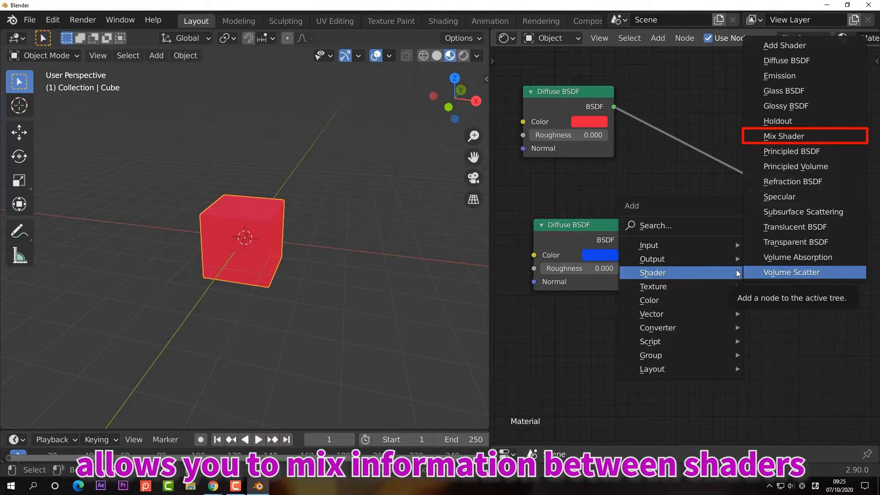
{"action": "left_click", "coordinate": [803, 141]}
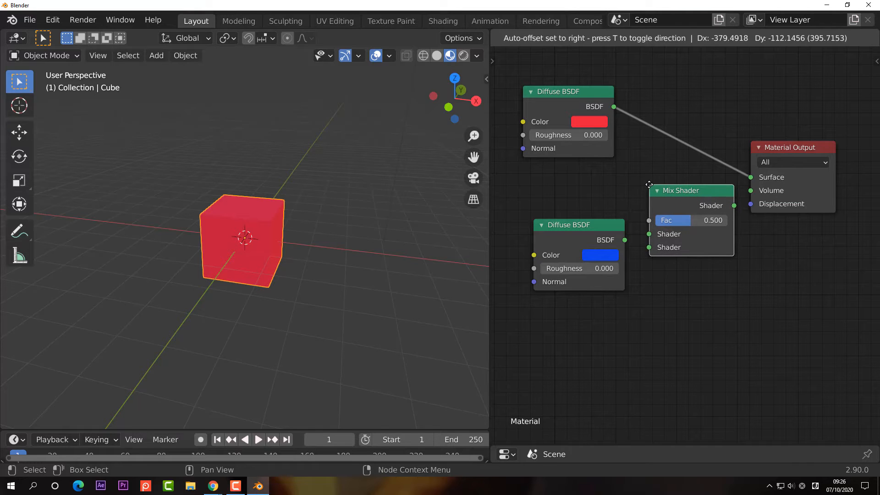
{"action": "left_click", "coordinate": [650, 185]}
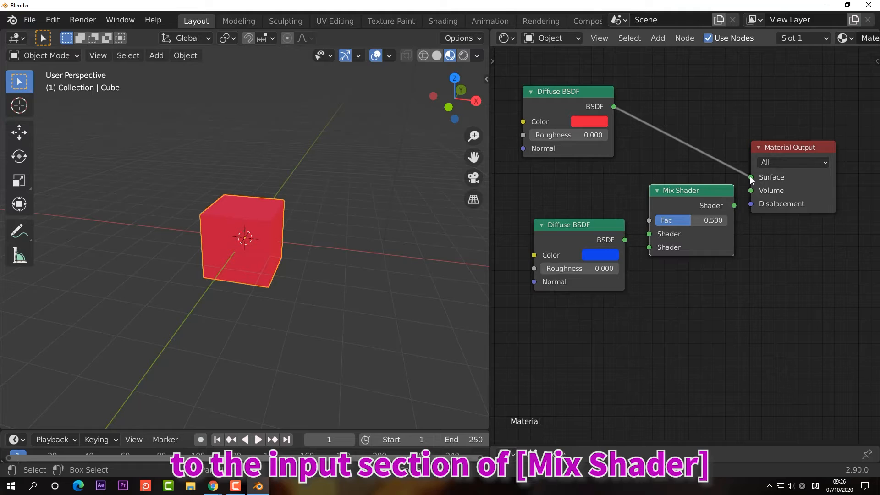
- Route both Diffuse BSDF nodes through the Mix Shader into the Material Output's Surface and adjust the Fac mixing ratio
{"action": "left_click_drag", "start_coordinate": [752, 181], "coordinate": [647, 248]}
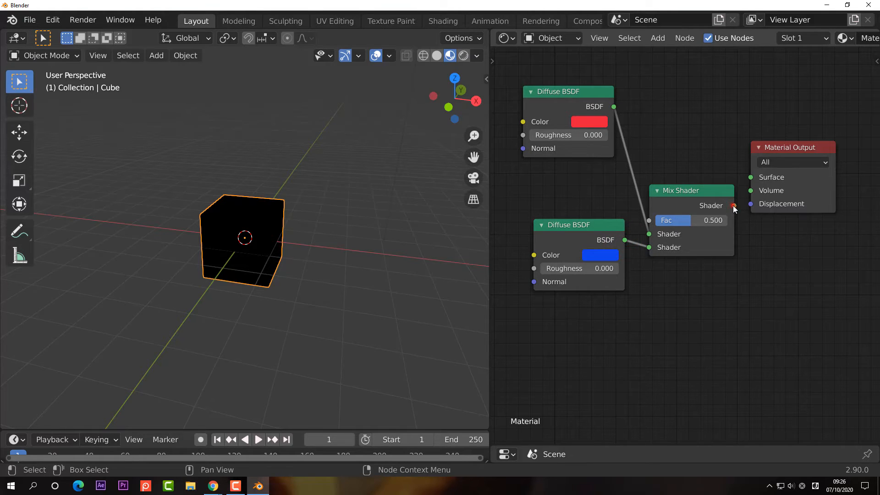
{"action": "left_click_drag", "start_coordinate": [733, 207], "coordinate": [751, 178]}
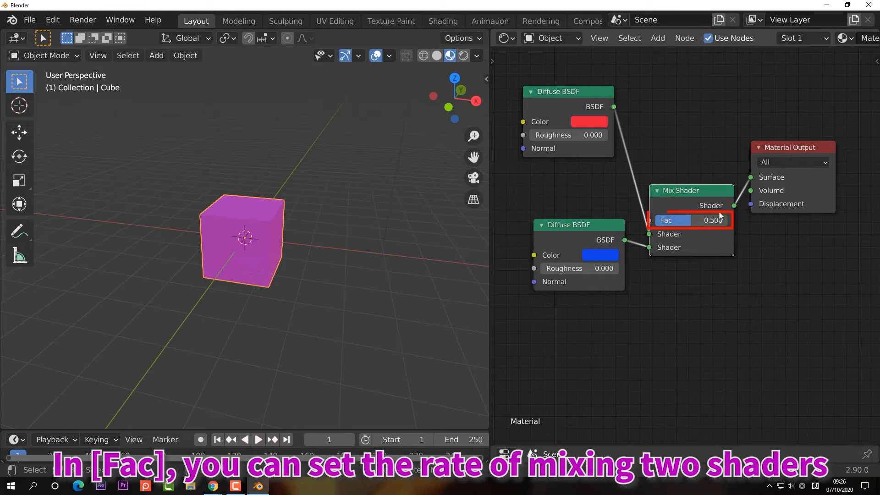
{"action": "mouse_move", "coordinate": [695, 220]}
{"action": "left_mouse_down"}
{"action": "mouse_move", "coordinate": [710, 220]}
{"action": "mouse_move", "coordinate": [674, 220]}
{"action": "mouse_move", "coordinate": [693, 220]}
{"action": "left_mouse_up"}
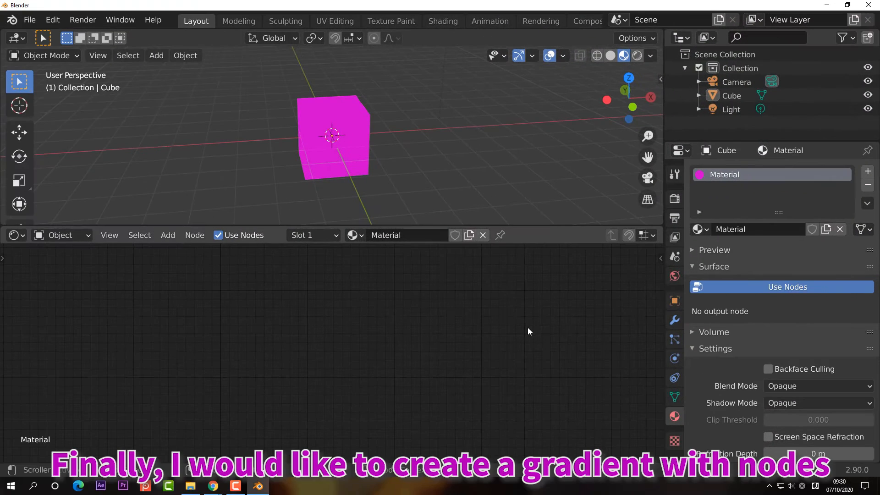
- Add a Material Output node to the cube material's empty node tree
{"action": "key", "text": "shift+a"}
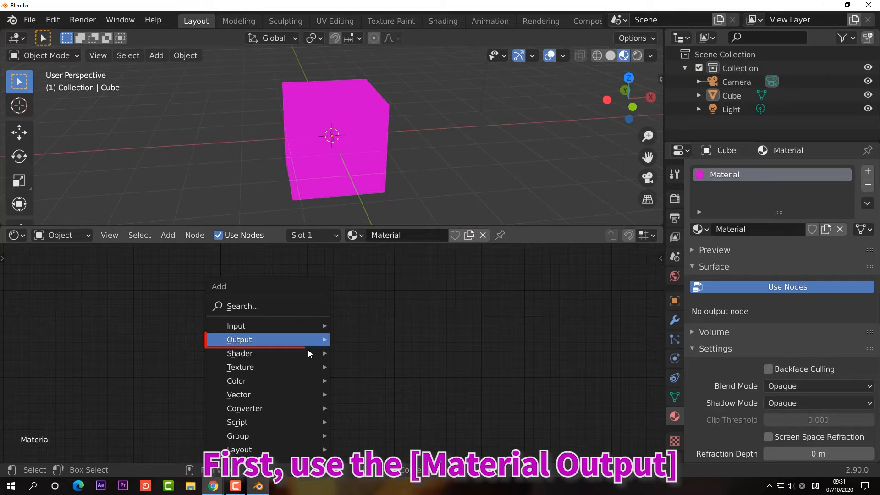
{"action": "mouse_move", "coordinate": [308, 351]}
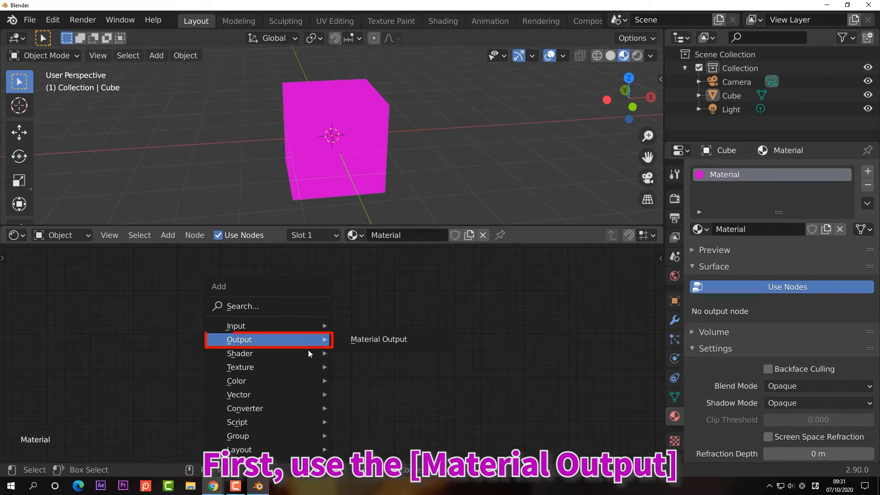
{"action": "left_click", "coordinate": [389, 338]}
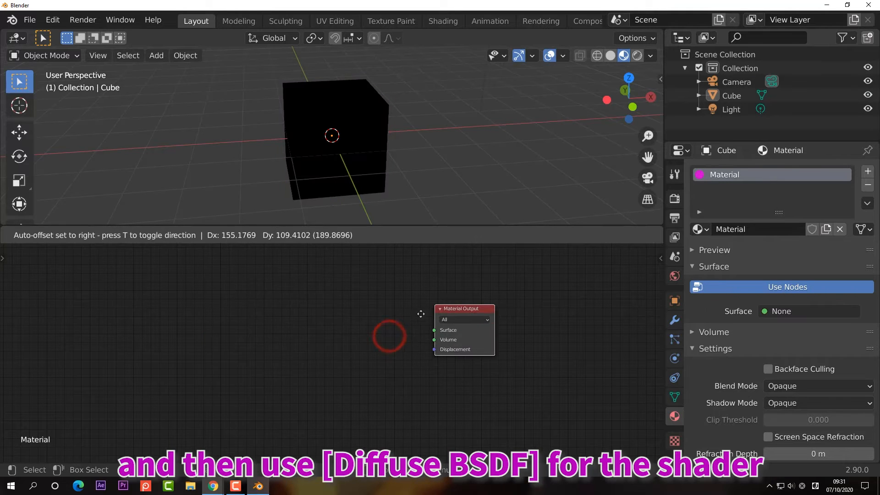
{"action": "left_click", "coordinate": [434, 305]}
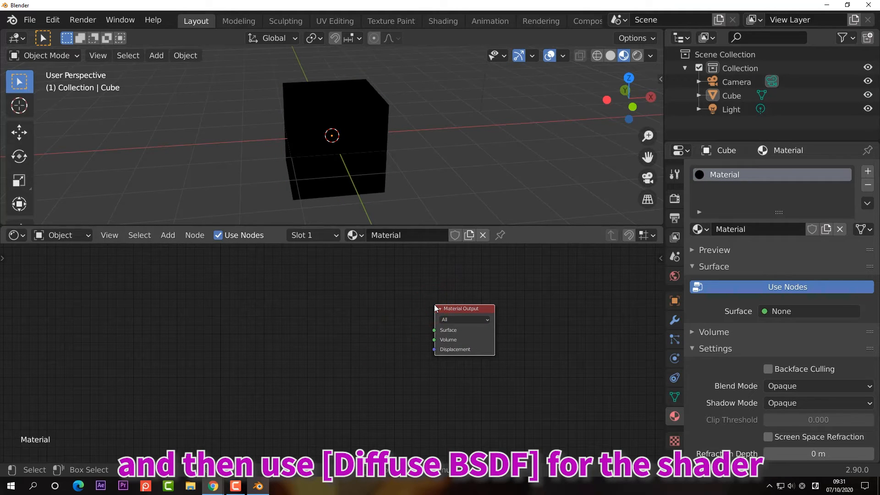
- Add a Diffuse BSDF node beside the Material Output and set its color to red
{"action": "key", "text": "shift+a"}
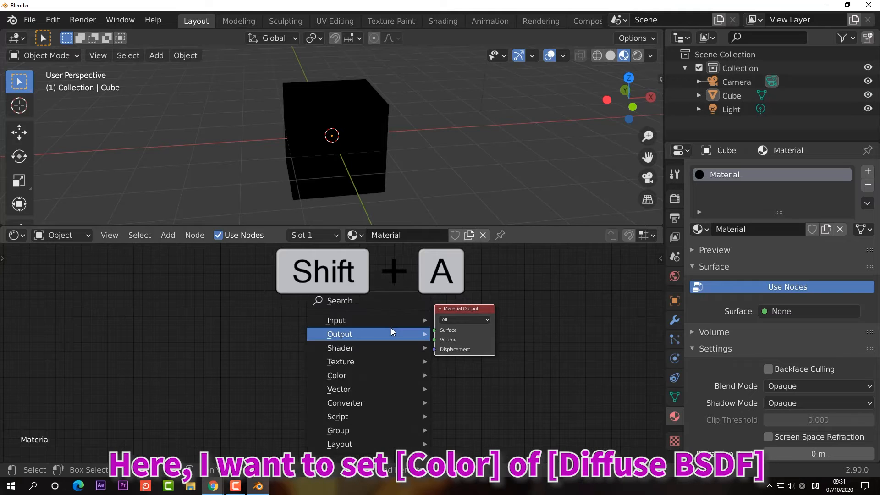
{"action": "mouse_move", "coordinate": [391, 344]}
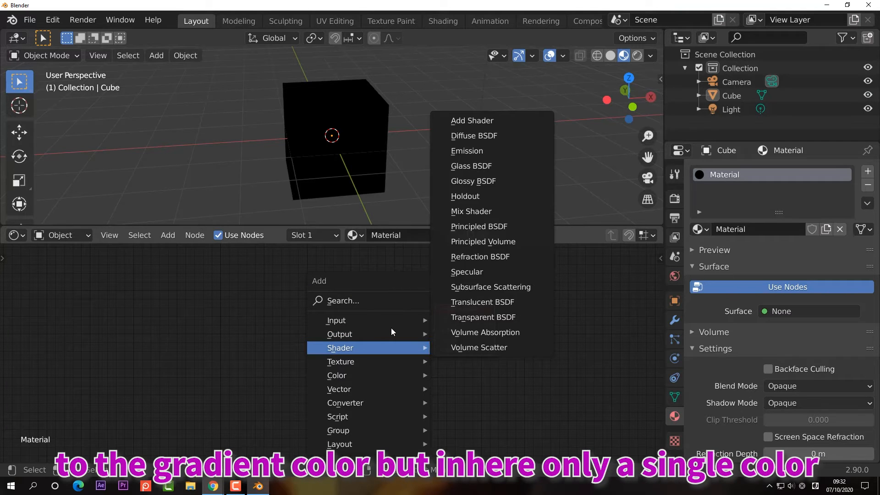
{"action": "left_click", "coordinate": [503, 136]}
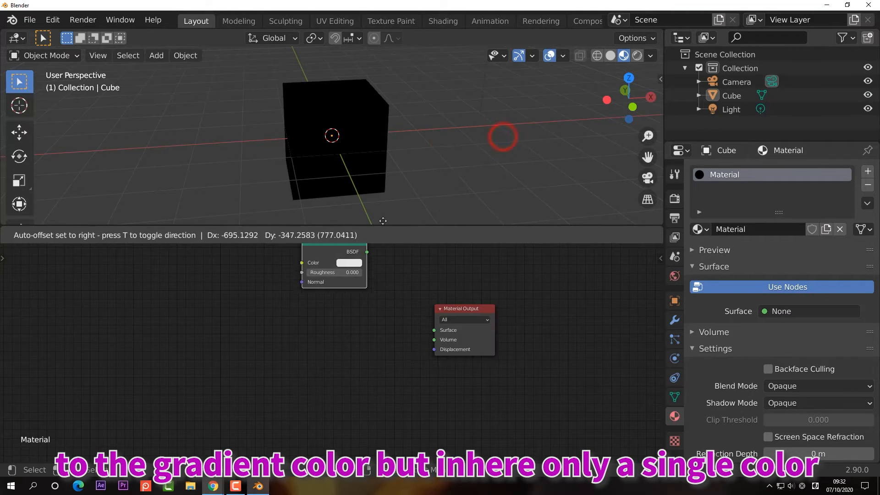
{"action": "left_click", "coordinate": [283, 291]}
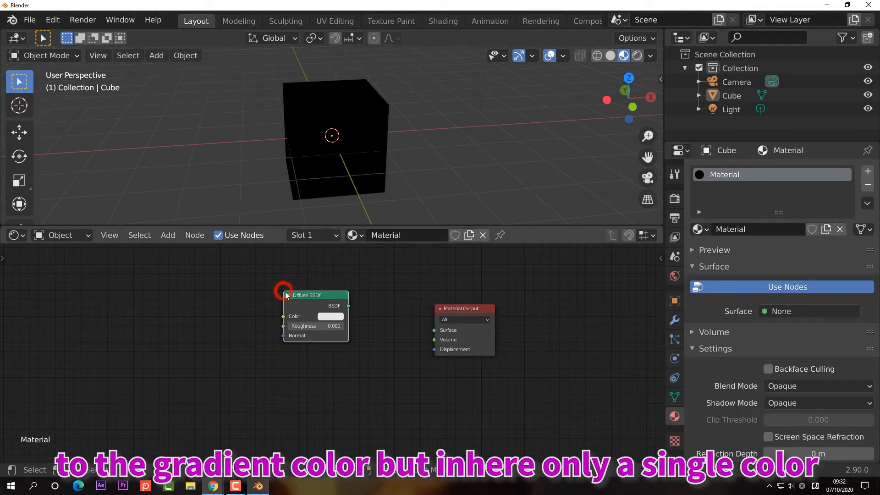
{"action": "left_click", "coordinate": [331, 316]}
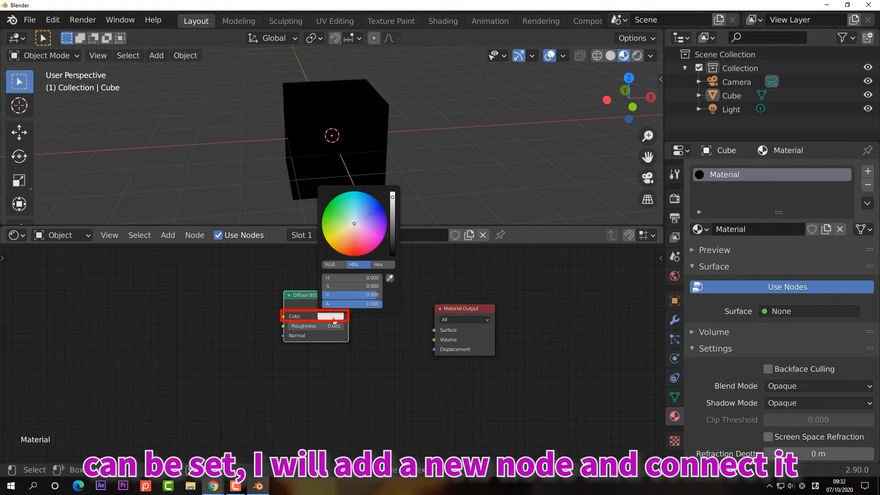
{"action": "left_click_drag", "start_coordinate": [359, 245], "coordinate": [358, 251]}
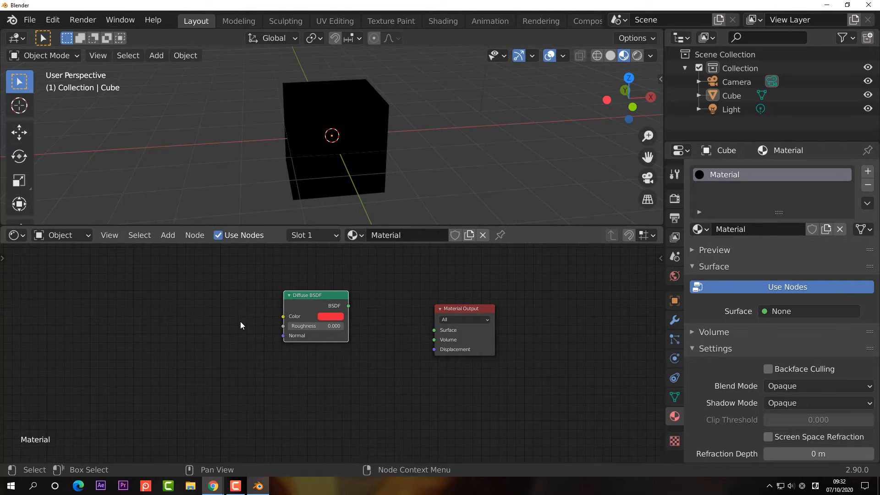
- Connect the Diffuse BSDF node's BSDF output to the Material Output's Surface input
{"action": "left_click", "coordinate": [162, 343]}
{"action": "left_click_drag", "start_coordinate": [348, 306], "coordinate": [433, 331]}
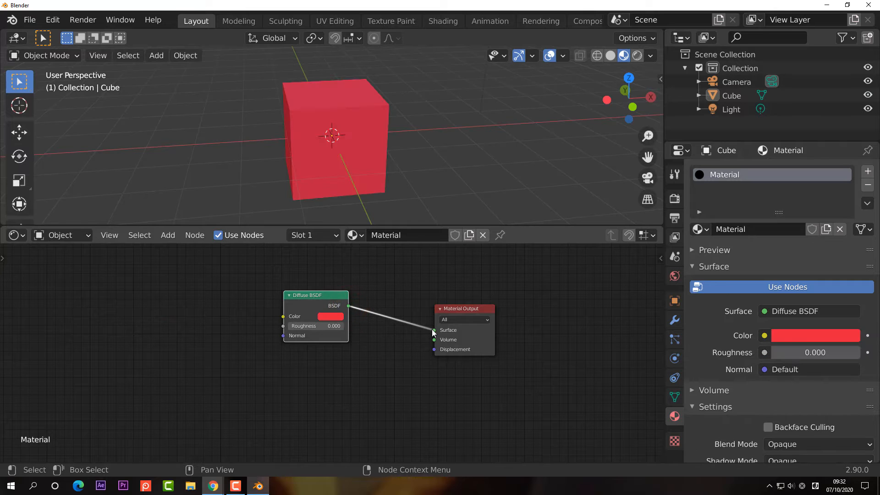
{"action": "scroll", "coordinate": [379, 322], "scroll_direction": "up", "scroll_amount": 2}
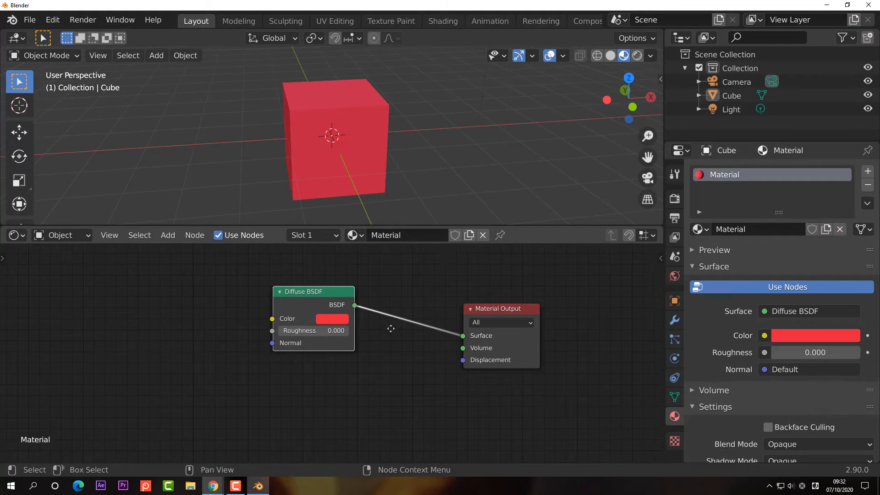
- Add a Gradient Texture node before the Diffuse BSDF and link its Color output to the Diffuse BSDF's Color input
{"action": "key", "text": "shift+a"}
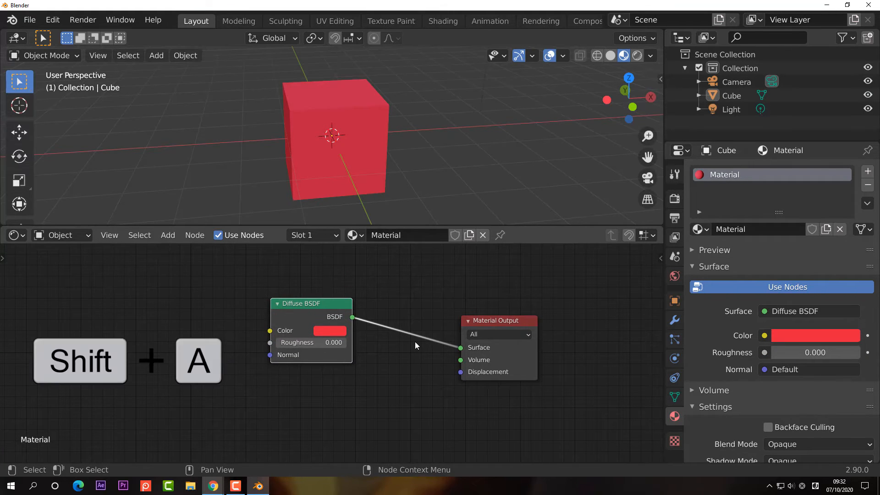
{"action": "key", "text": "shift+a"}
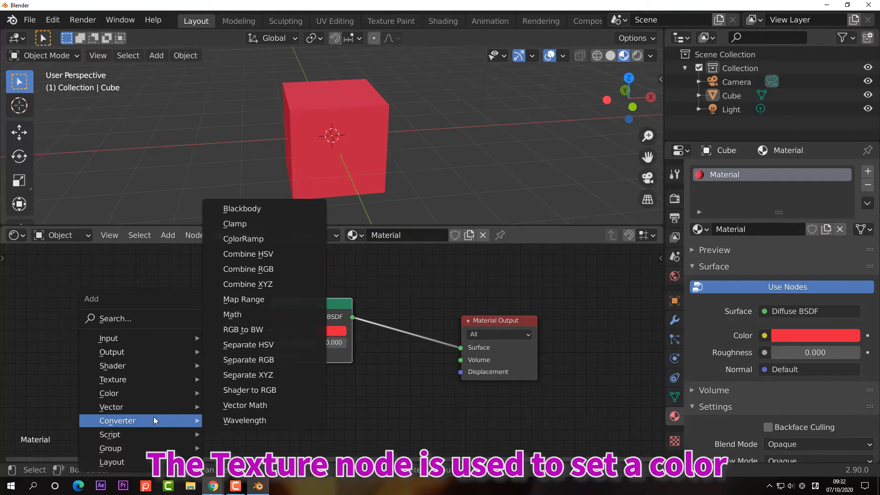
{"action": "key", "text": "Up"}
{"action": "key", "text": "Up"}
{"action": "key", "text": "Up"}
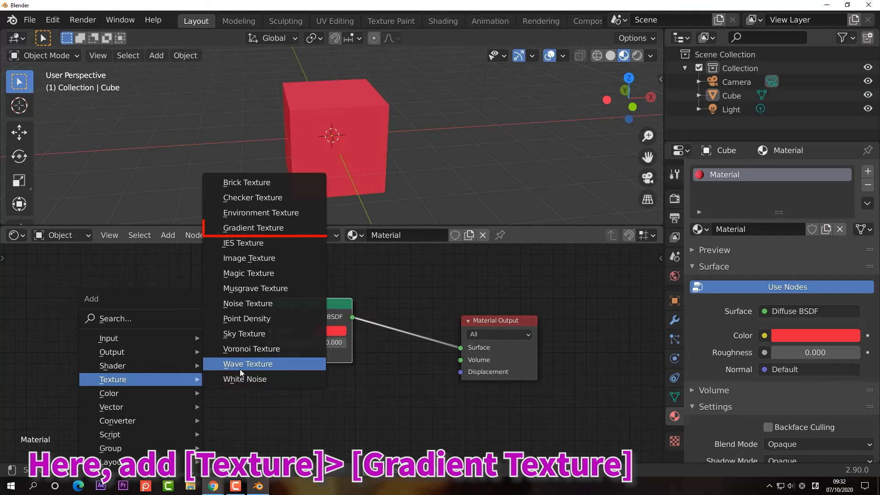
{"action": "left_click", "coordinate": [254, 228]}
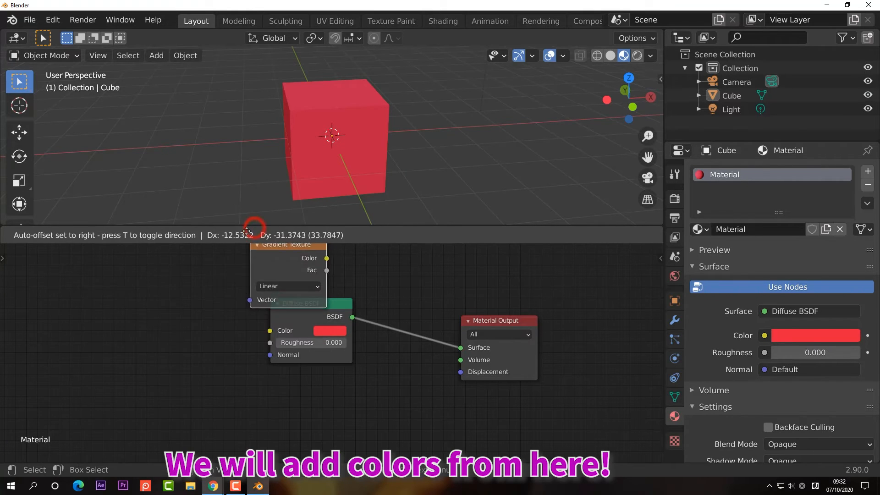
{"action": "left_click", "coordinate": [133, 273]}
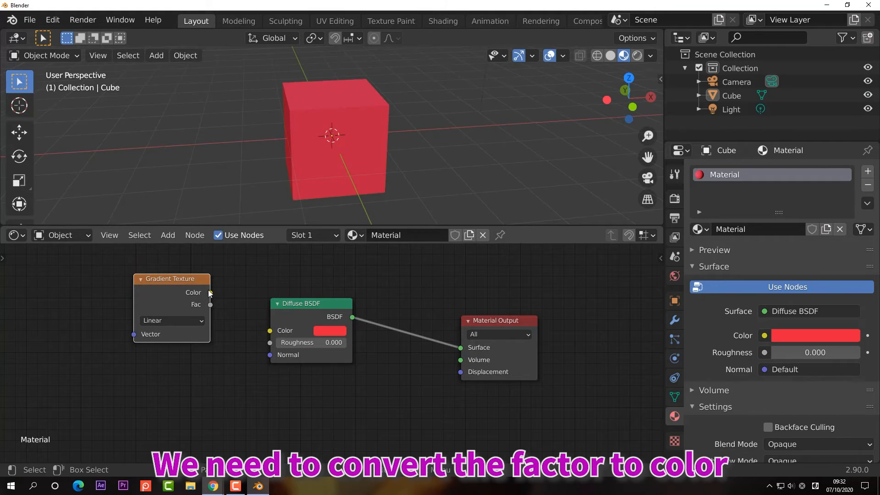
{"action": "left_click_drag", "start_coordinate": [210, 292], "coordinate": [270, 331]}
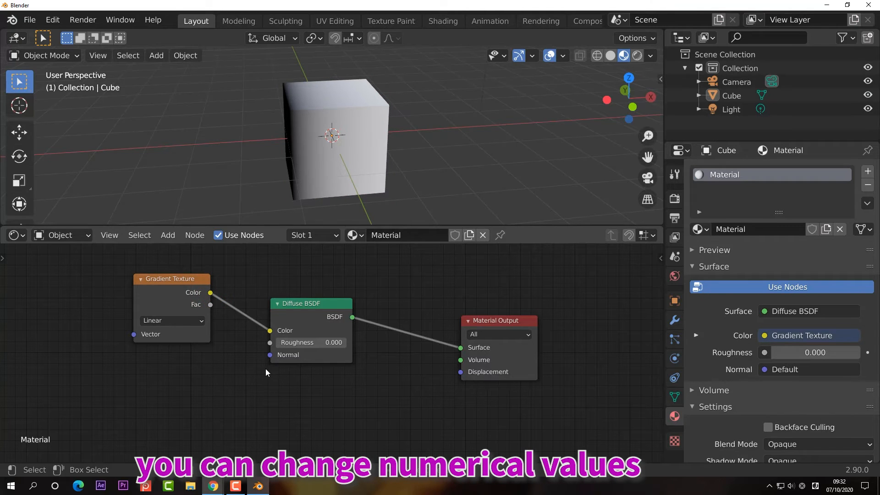
- Add a ColorRamp node and arrange the nodes so it sits between the Gradient Texture and the Diffuse BSDF
{"action": "key", "text": "shift+a"}
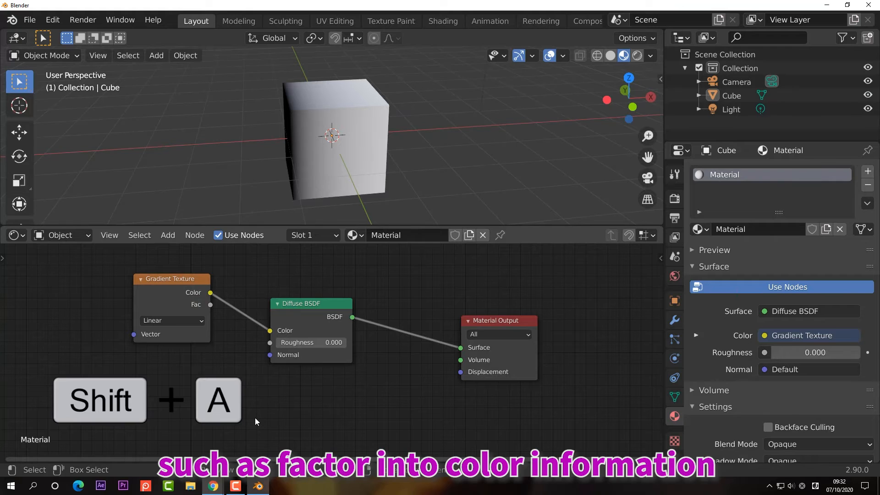
{"action": "key", "text": "shift+a"}
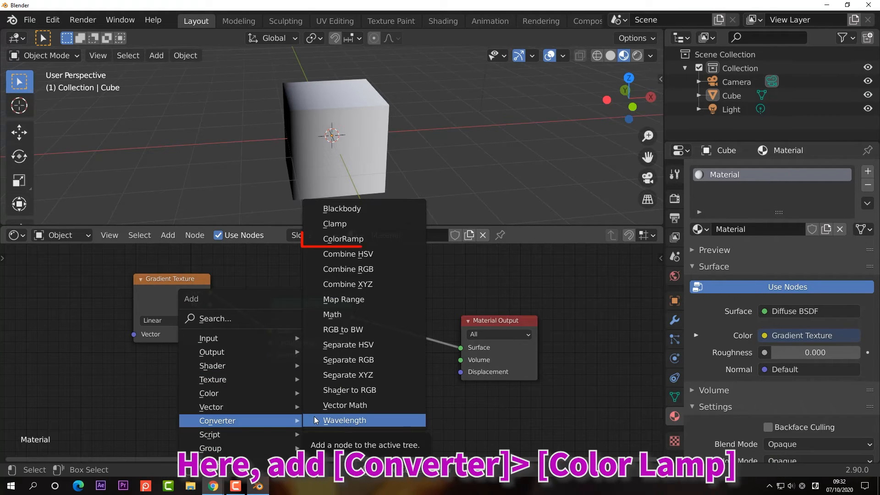
{"action": "left_click", "coordinate": [362, 241]}
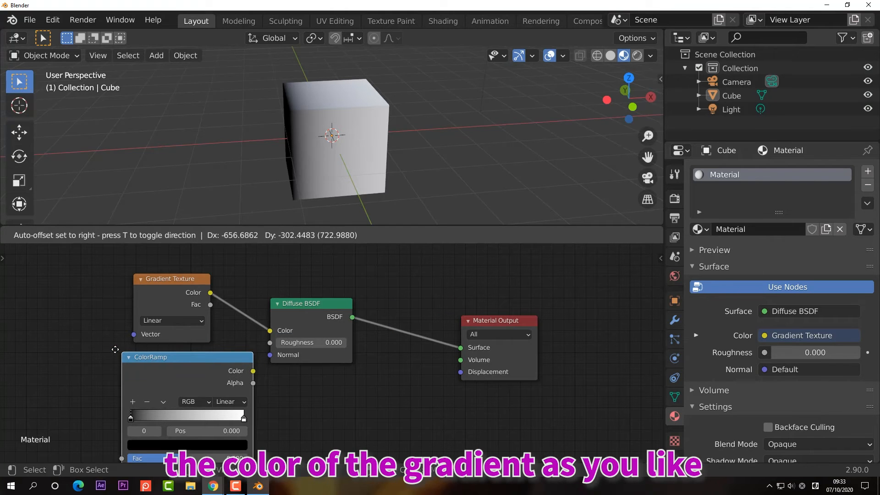
{"action": "left_click", "coordinate": [131, 364]}
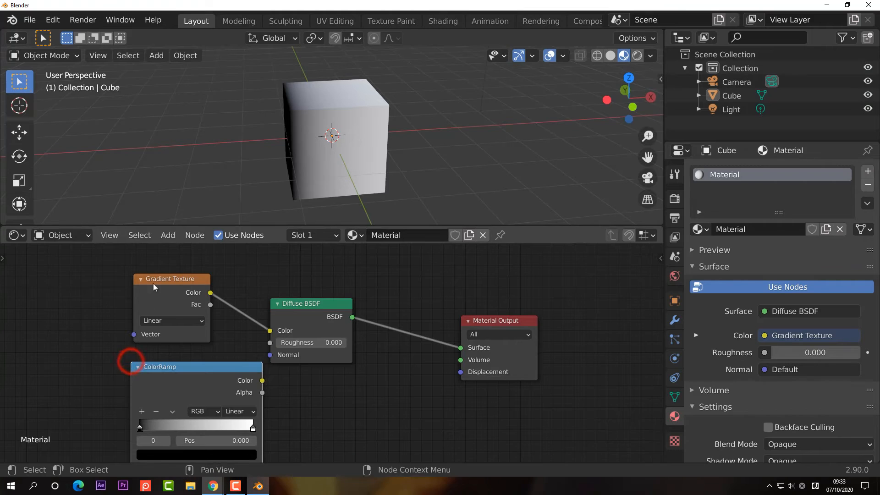
{"action": "left_click_drag", "start_coordinate": [156, 279], "coordinate": [57, 273]}
{"action": "scroll", "coordinate": [280, 353], "scroll_direction": "down", "scroll_amount": 2}
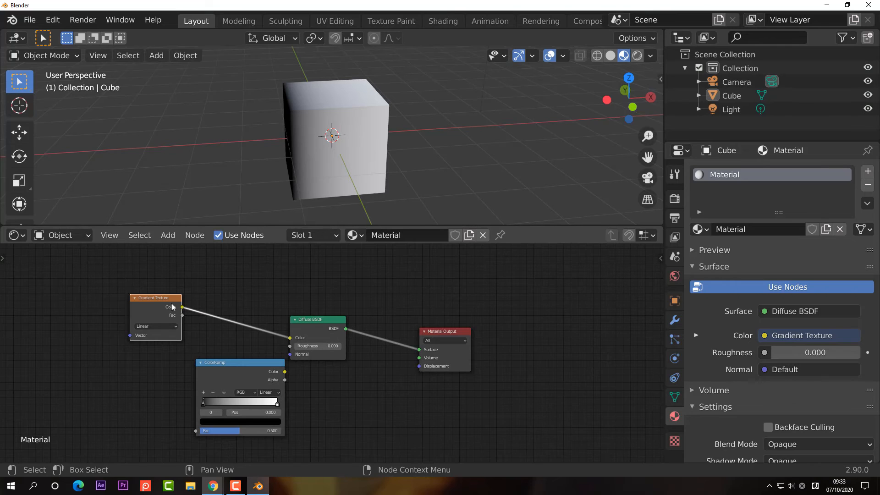
{"action": "left_click_drag", "start_coordinate": [151, 297], "coordinate": [89, 290]}
{"action": "left_click_drag", "start_coordinate": [229, 385], "coordinate": [209, 360]}
- Reroute the Gradient Texture's Color output into the ColorRamp's Fac, and the ColorRamp's Color output into the Diffuse BSDF's Color
{"action": "left_click_drag", "start_coordinate": [119, 299], "coordinate": [144, 336]}
{"action": "left_click_drag", "start_coordinate": [289, 338], "coordinate": [175, 407]}
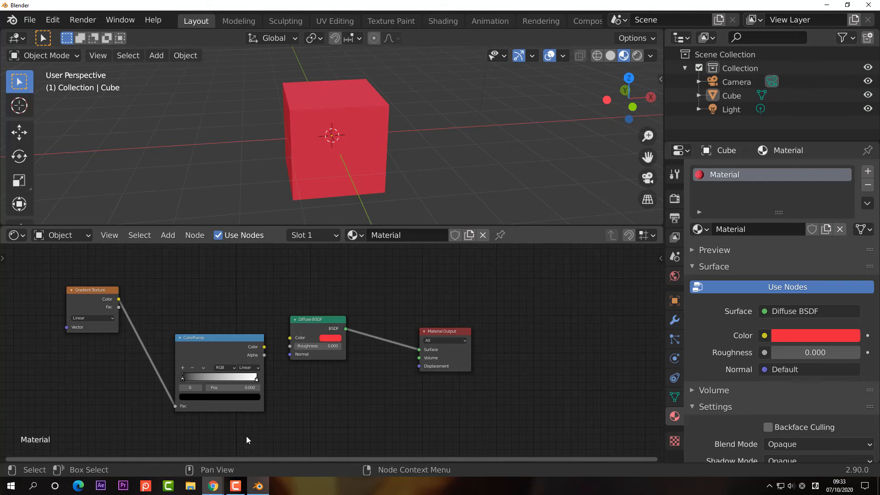
{"action": "left_click_drag", "start_coordinate": [264, 347], "coordinate": [290, 337]}
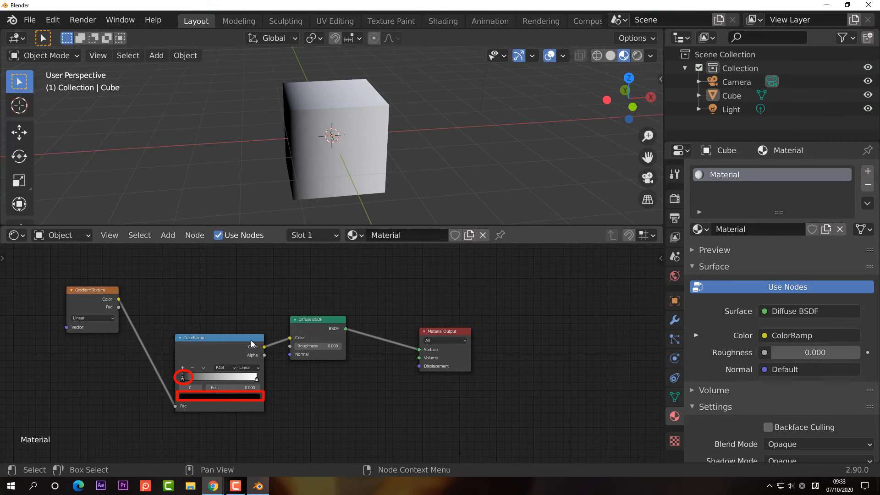
- Set the ColorRamp's first color stop to a bright, saturated red
{"action": "left_click", "coordinate": [225, 397]}
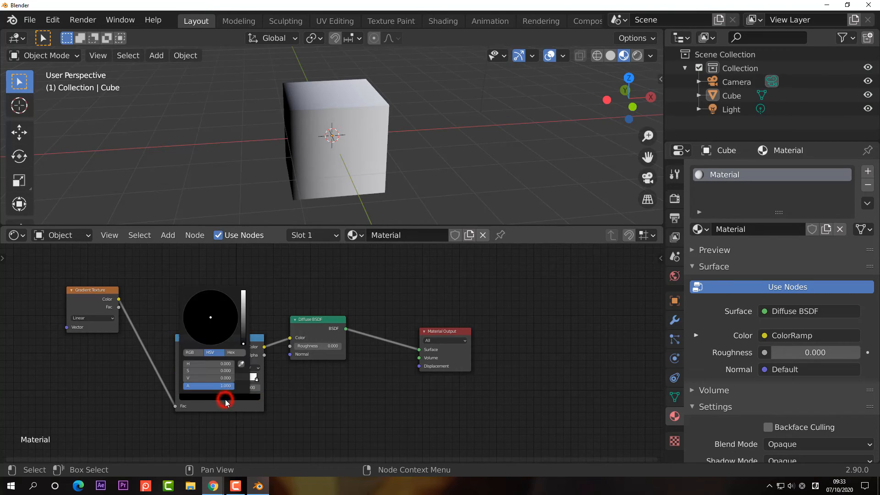
{"action": "scroll", "coordinate": [200, 331], "scroll_direction": "up", "scroll_amount": 2}
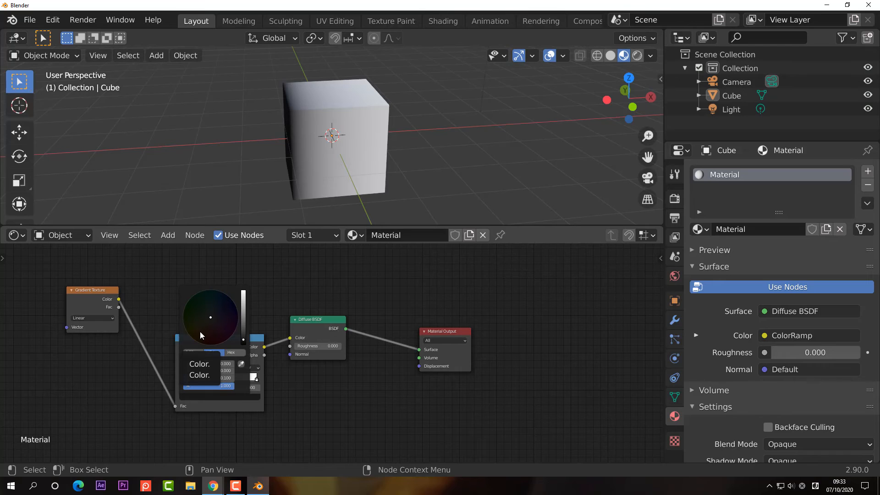
{"action": "left_click_drag", "start_coordinate": [243, 340], "coordinate": [244, 294]}
{"action": "left_click", "coordinate": [213, 340]}
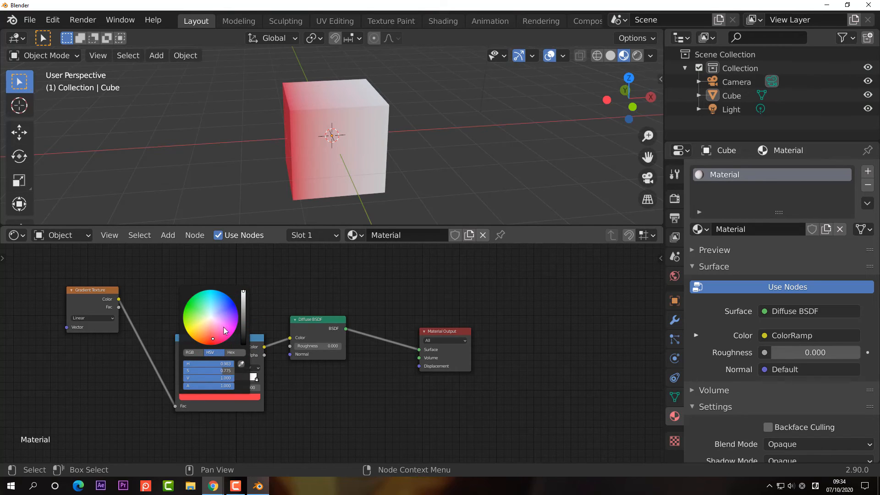
{"action": "left_click_drag", "start_coordinate": [213, 338], "coordinate": [209, 344]}
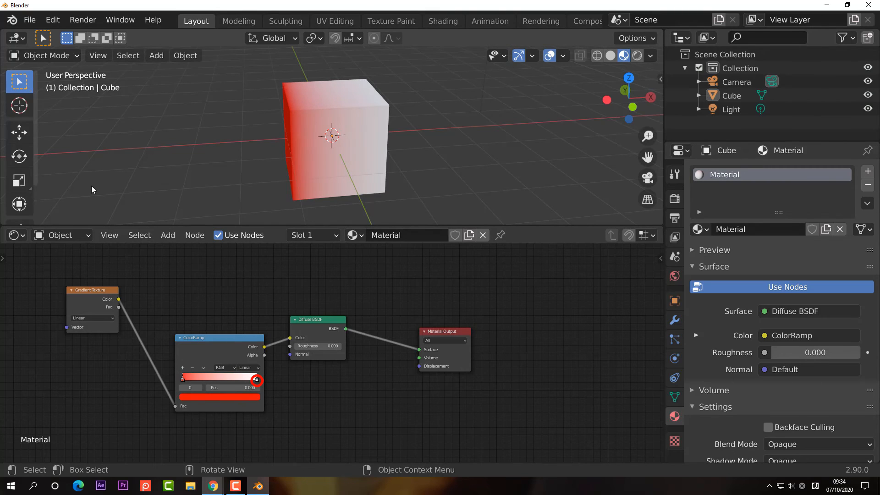
- Set the ColorRamp's last color stop to a bright blue with hue 0.555, saturation 0.975 and value 1.000
{"action": "left_click", "coordinate": [257, 380]}
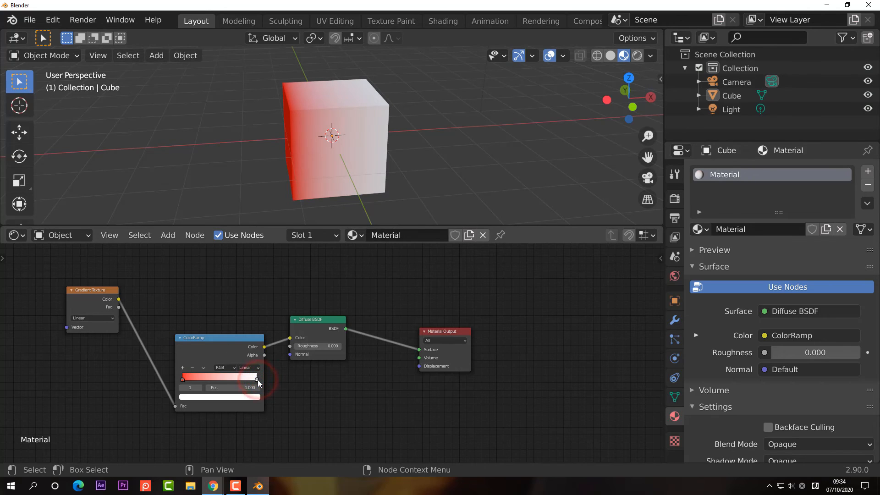
{"action": "left_click", "coordinate": [251, 397]}
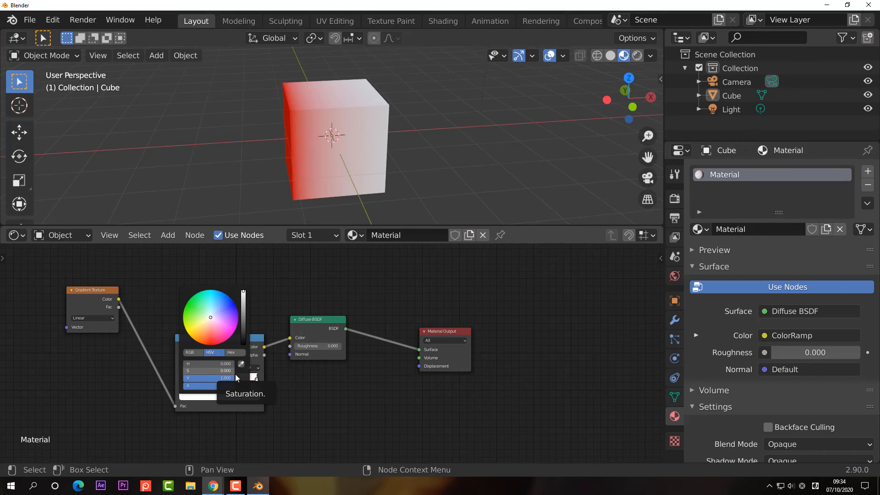
{"action": "left_click_drag", "start_coordinate": [211, 301], "coordinate": [219, 292]}
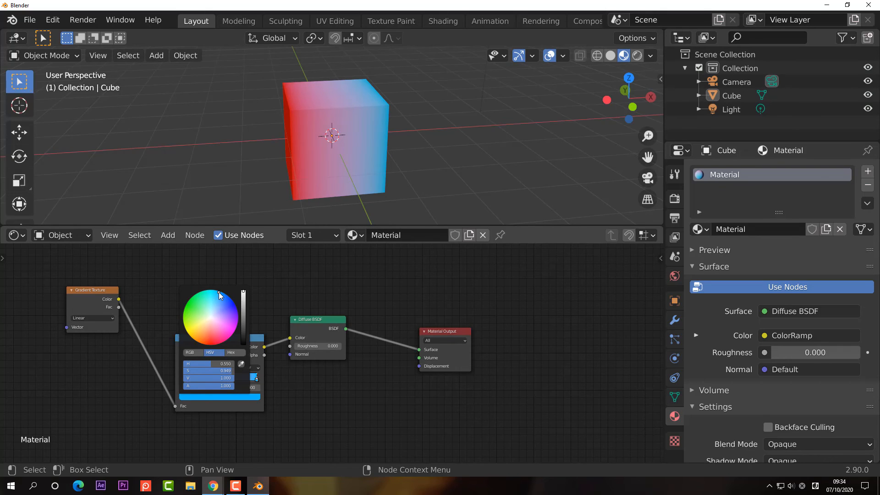
{"action": "left_click_drag", "start_coordinate": [216, 291], "coordinate": [219, 291]}
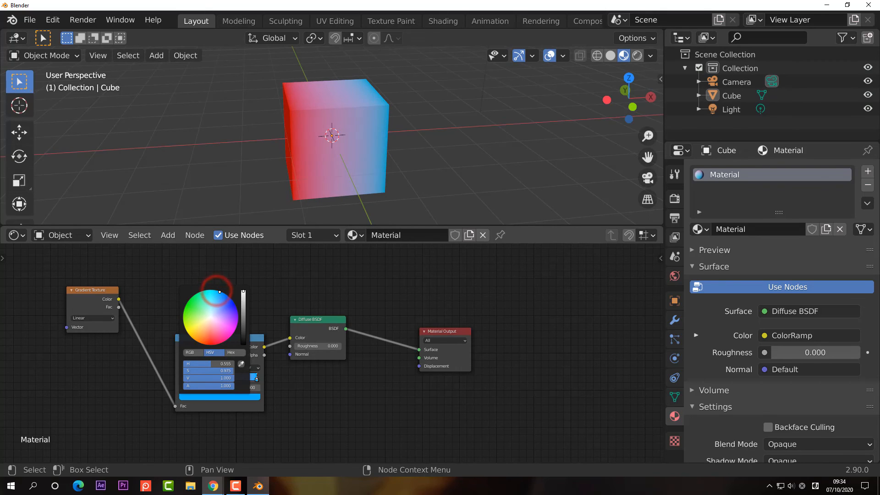